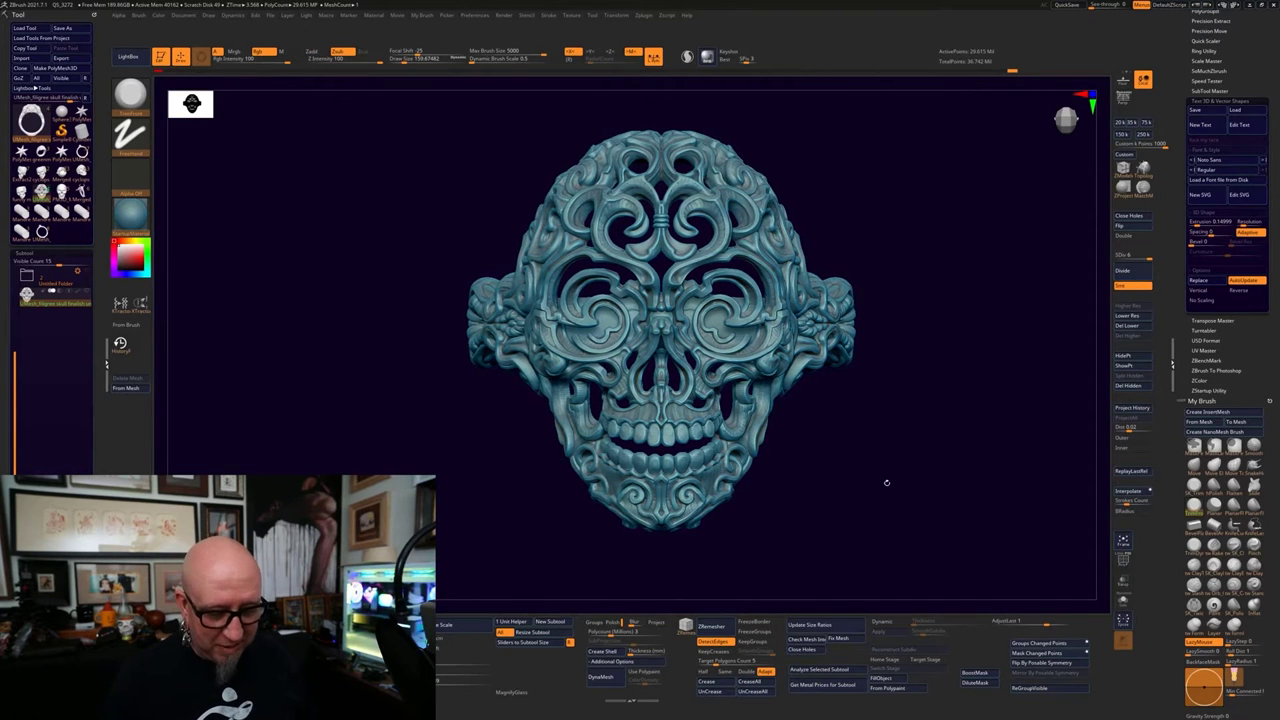
Turn and tilt the filigree skull slightly to inspect it from a new angle
{"action": "left_click_drag", "start_coordinate": [886, 480], "coordinate": [872, 491]}
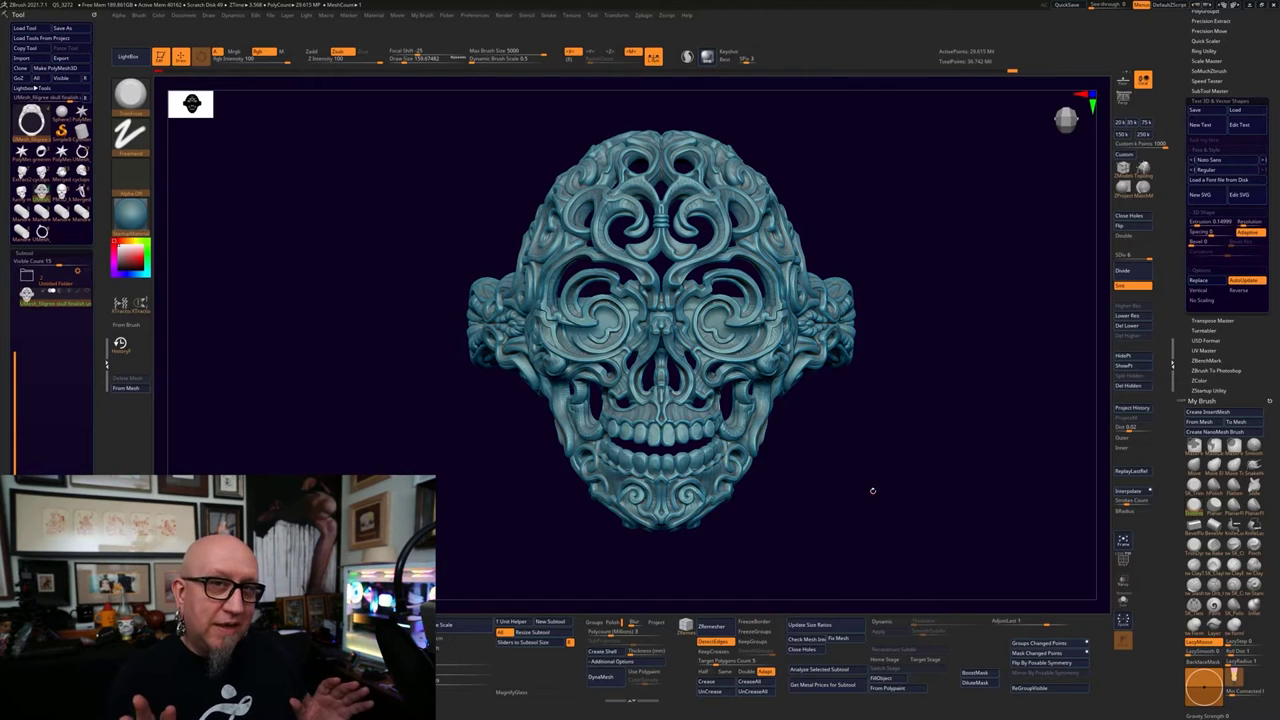
{"action": "left_click_drag", "start_coordinate": [872, 491], "coordinate": [863, 498]}
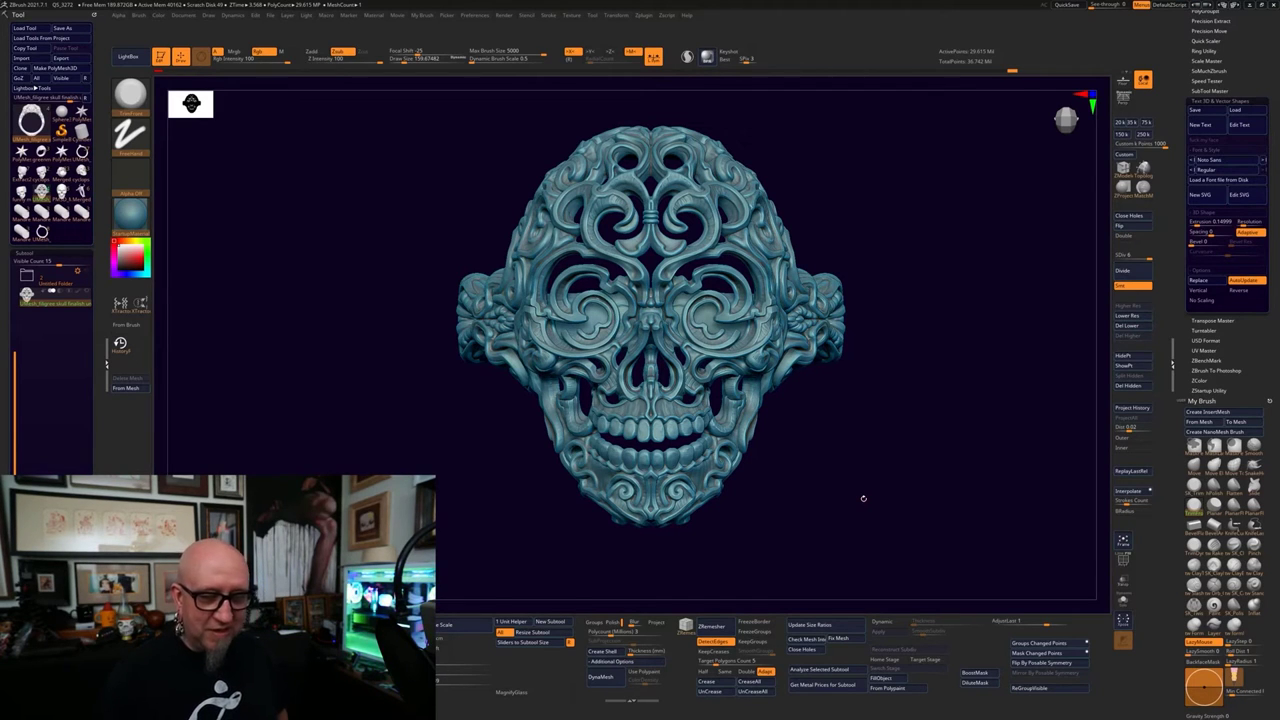
Activate Gizmo 3D on the skull and try adding a deformer, which subdivision levels block
{"action": "key", "text": "w"}
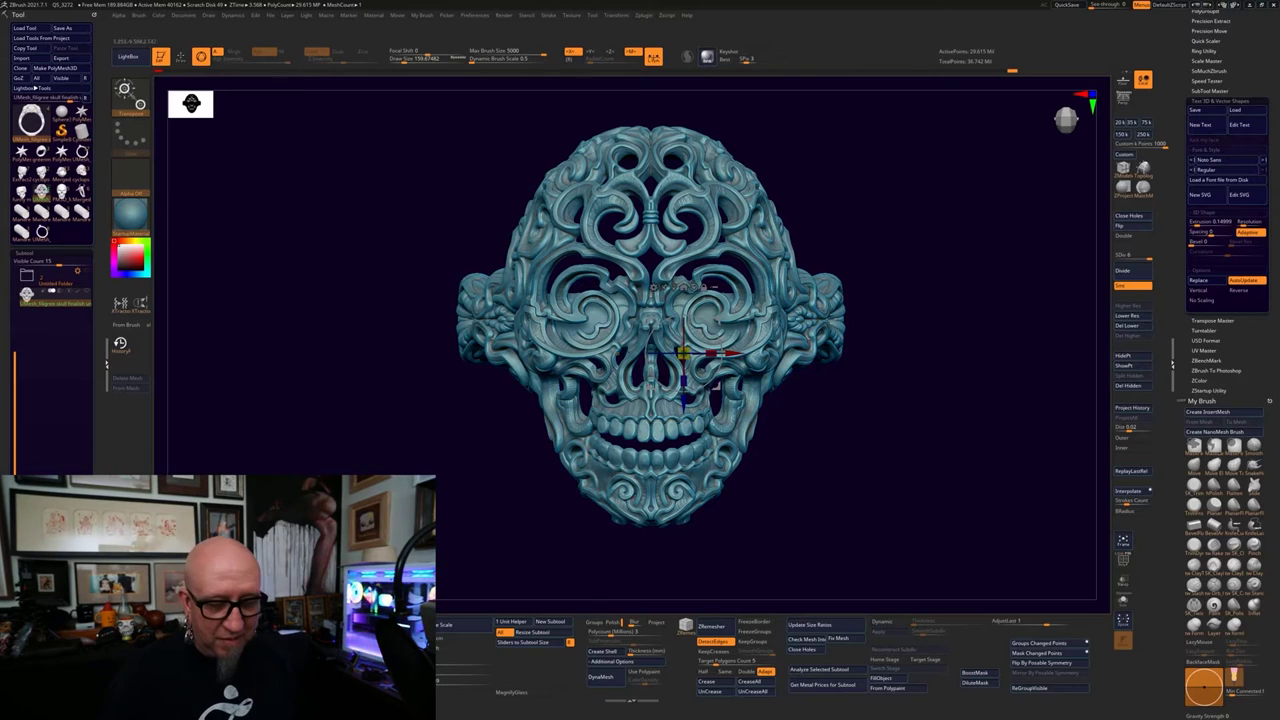
{"action": "left_click", "coordinate": [686, 334]}
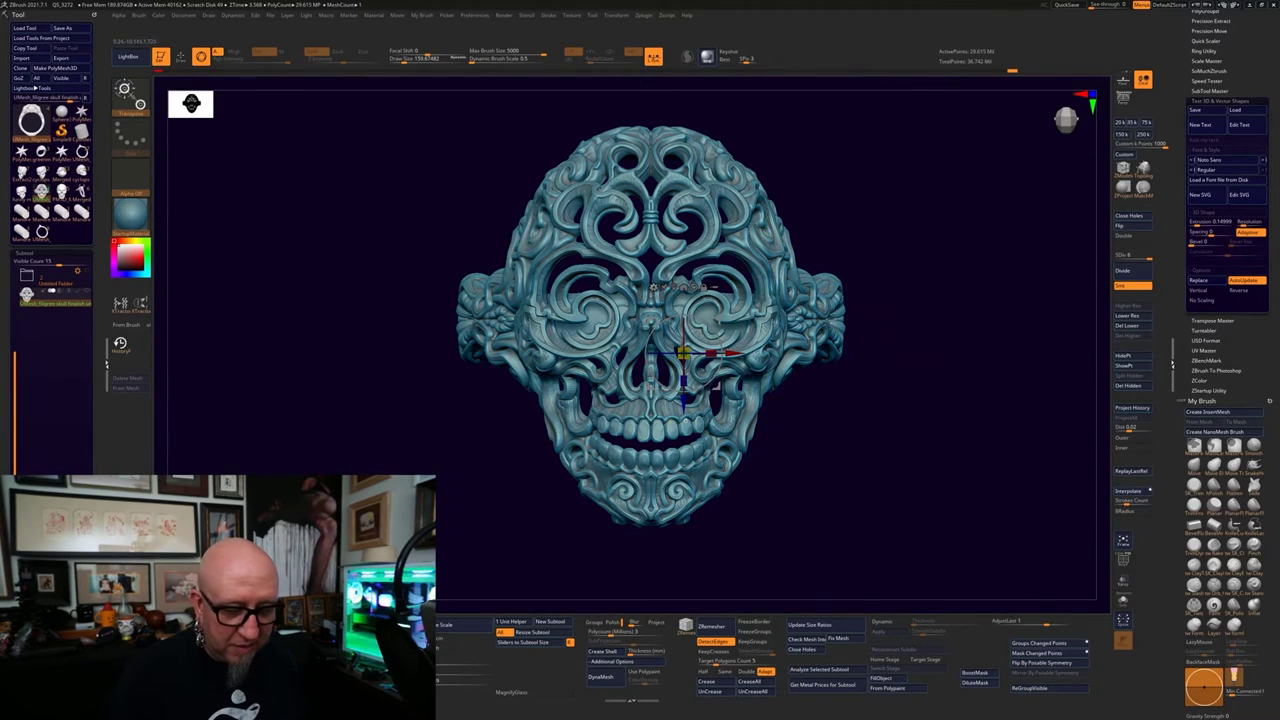
{"action": "key", "text": "f"}
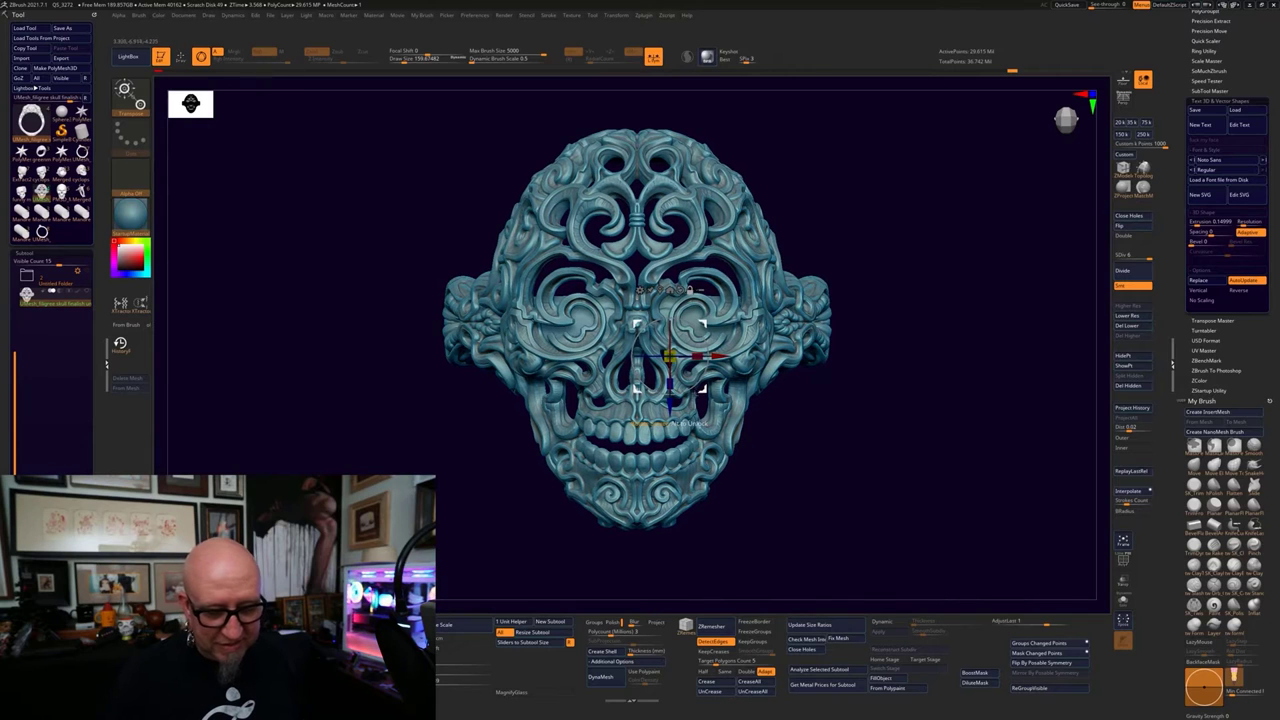
{"action": "left_click", "coordinate": [664, 268]}
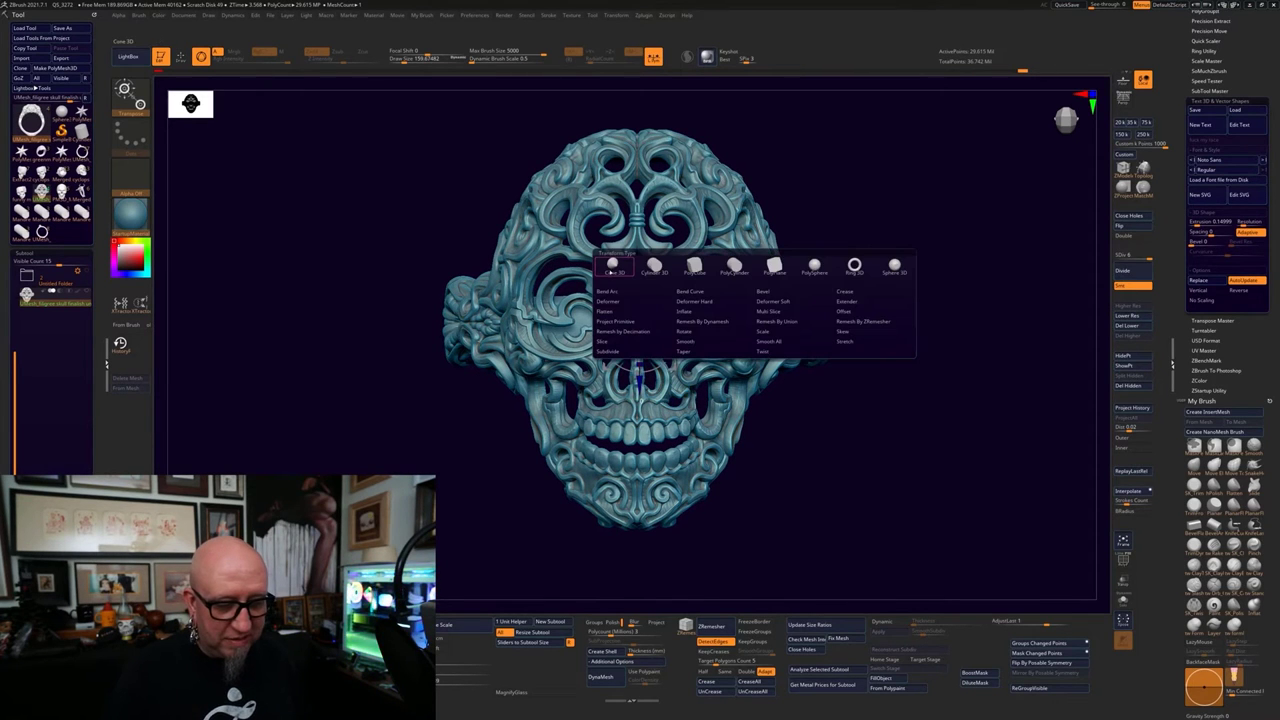
{"action": "left_click", "coordinate": [717, 316]}
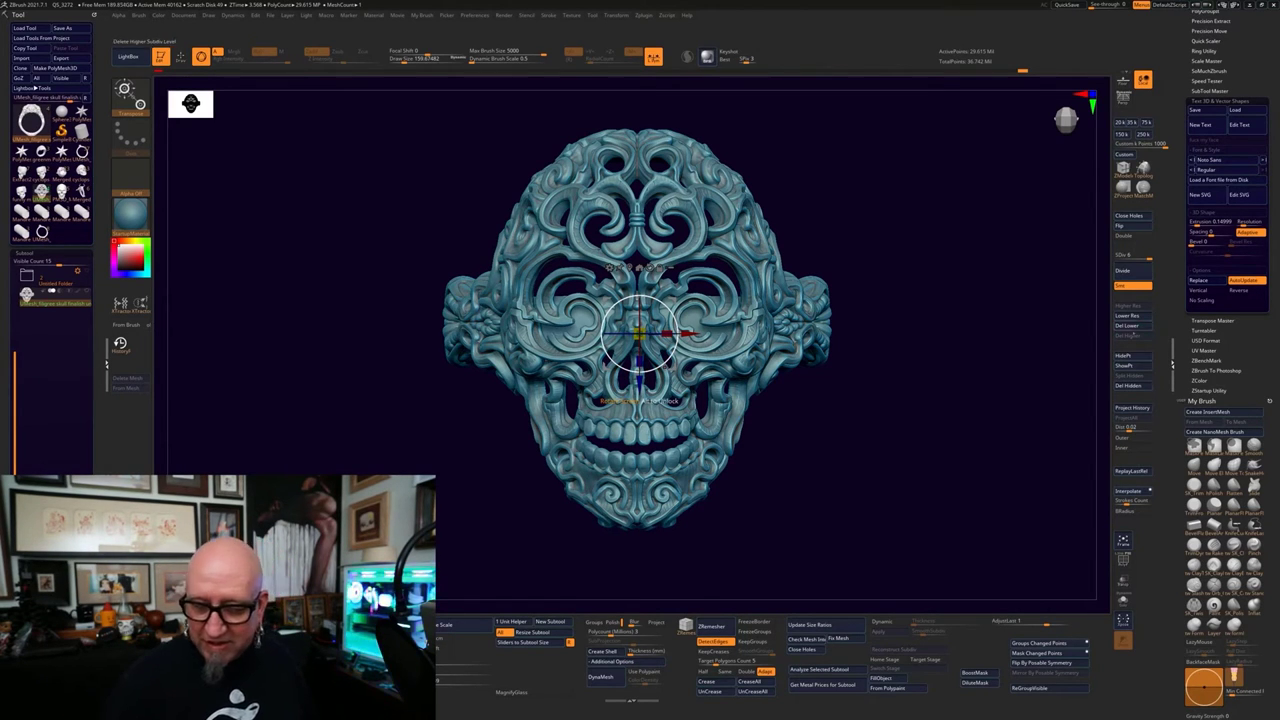
Delete the skull's lower subdivision levels and add a Taper deformer widening its top
{"action": "left_click", "coordinate": [1135, 325]}
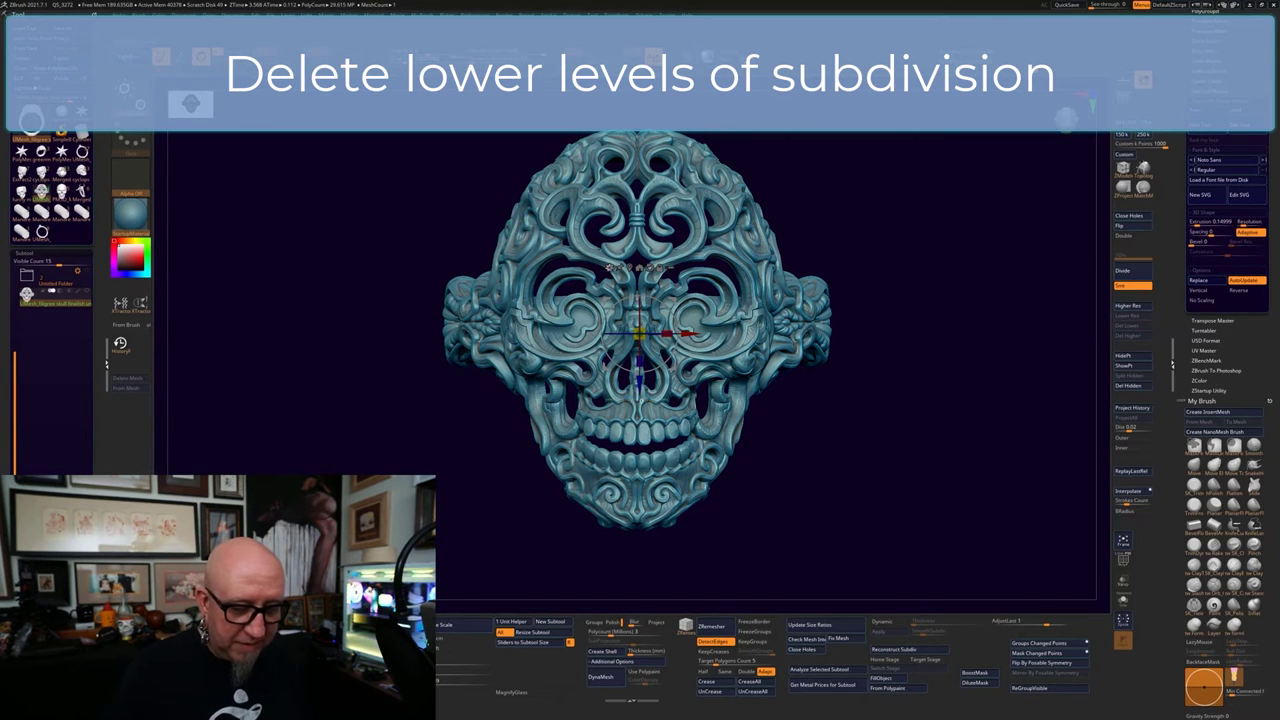
{"action": "left_click", "coordinate": [610, 268]}
{"action": "left_click", "coordinate": [610, 268]}
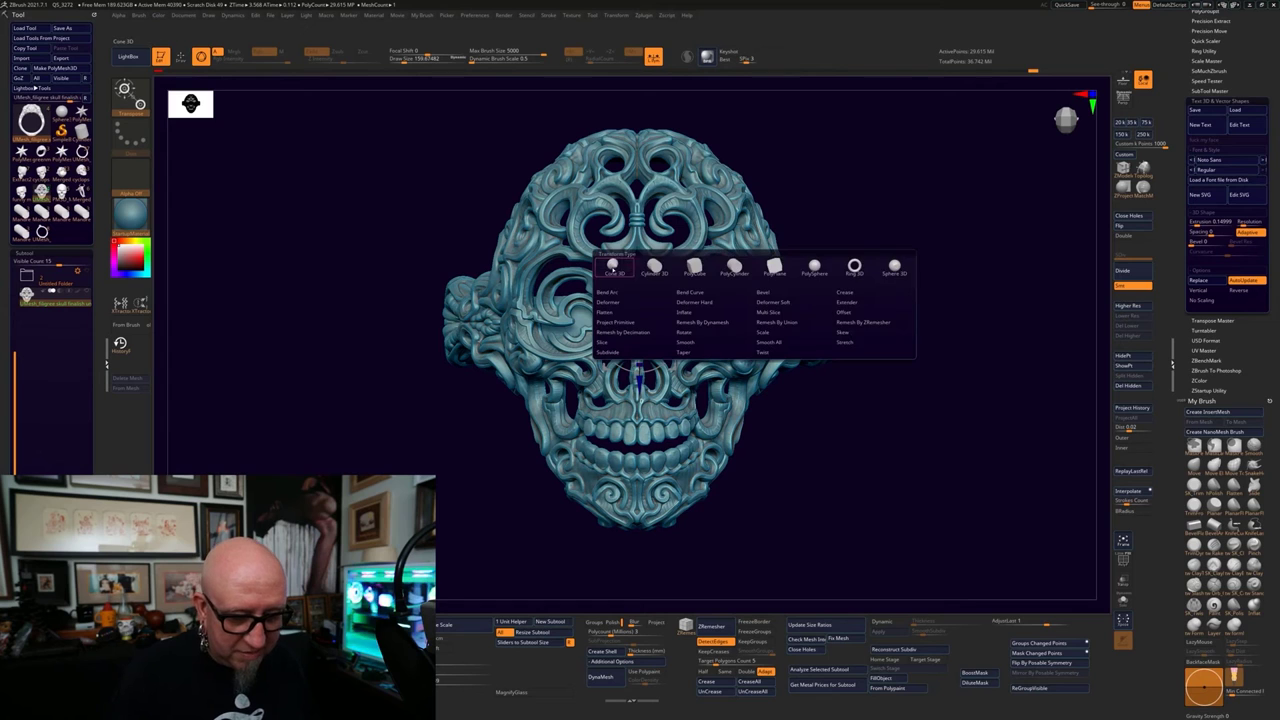
{"action": "left_click", "coordinate": [690, 353]}
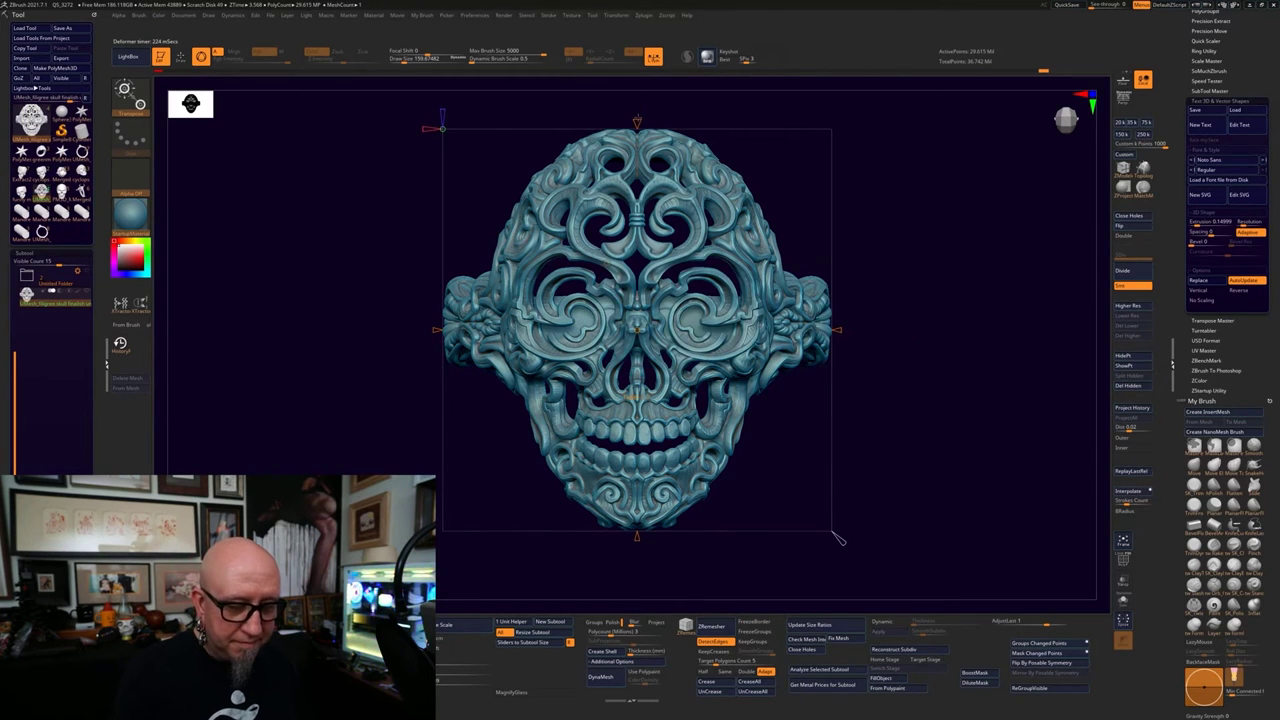
{"action": "left_click_drag", "start_coordinate": [636, 121], "coordinate": [637, 120]}
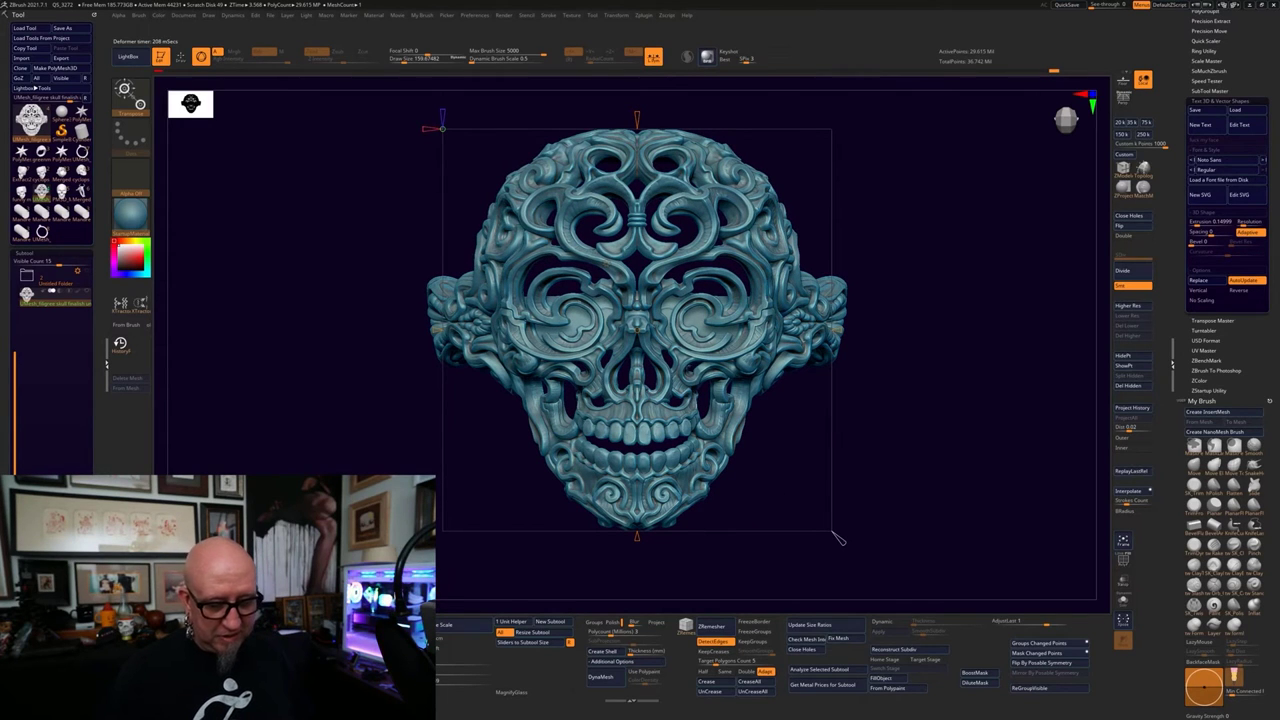
Switch the taper to the Y axis and squeeze the skull and band horizontally
{"action": "mouse_move", "coordinate": [939, 234]}
{"action": "left_mouse_down", "text": "alt"}
{"action": "mouse_move", "coordinate": [935, 298]}
{"action": "mouse_move", "coordinate": [862, 281]}
{"action": "left_mouse_up", "text": "alt"}
{"action": "right_click", "coordinate": [728, 385]}
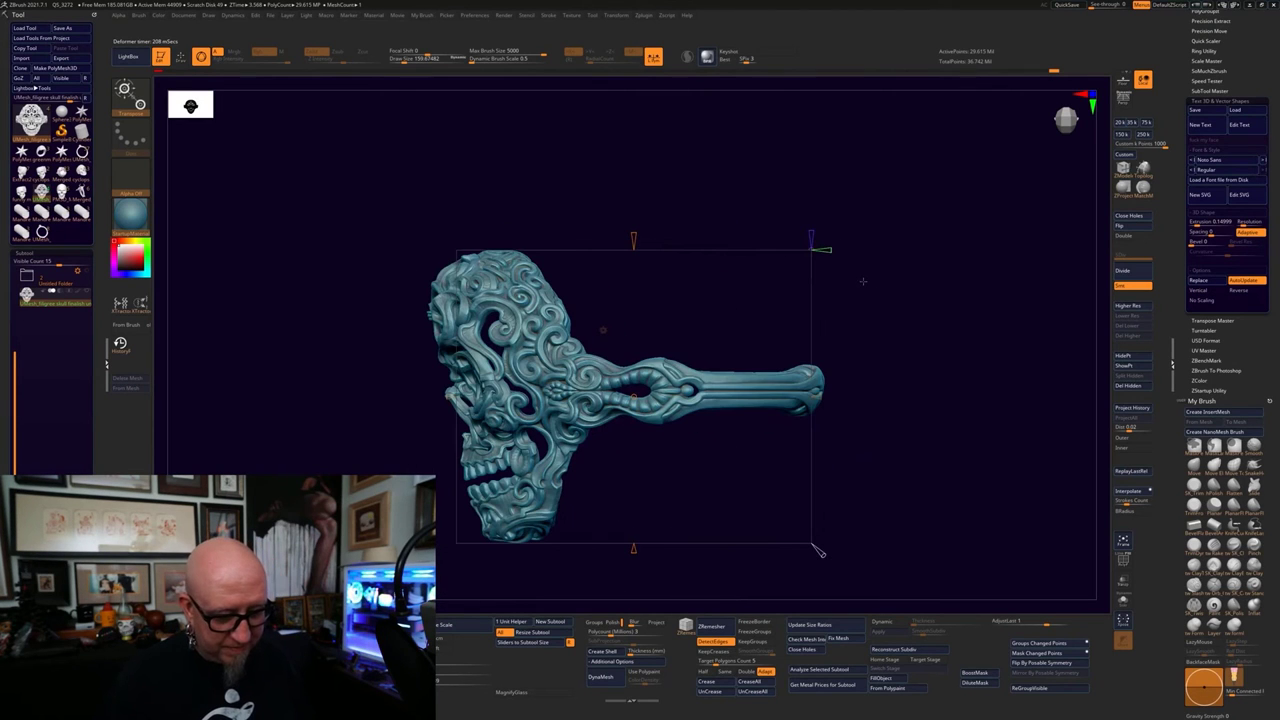
{"action": "left_click", "coordinate": [820, 248]}
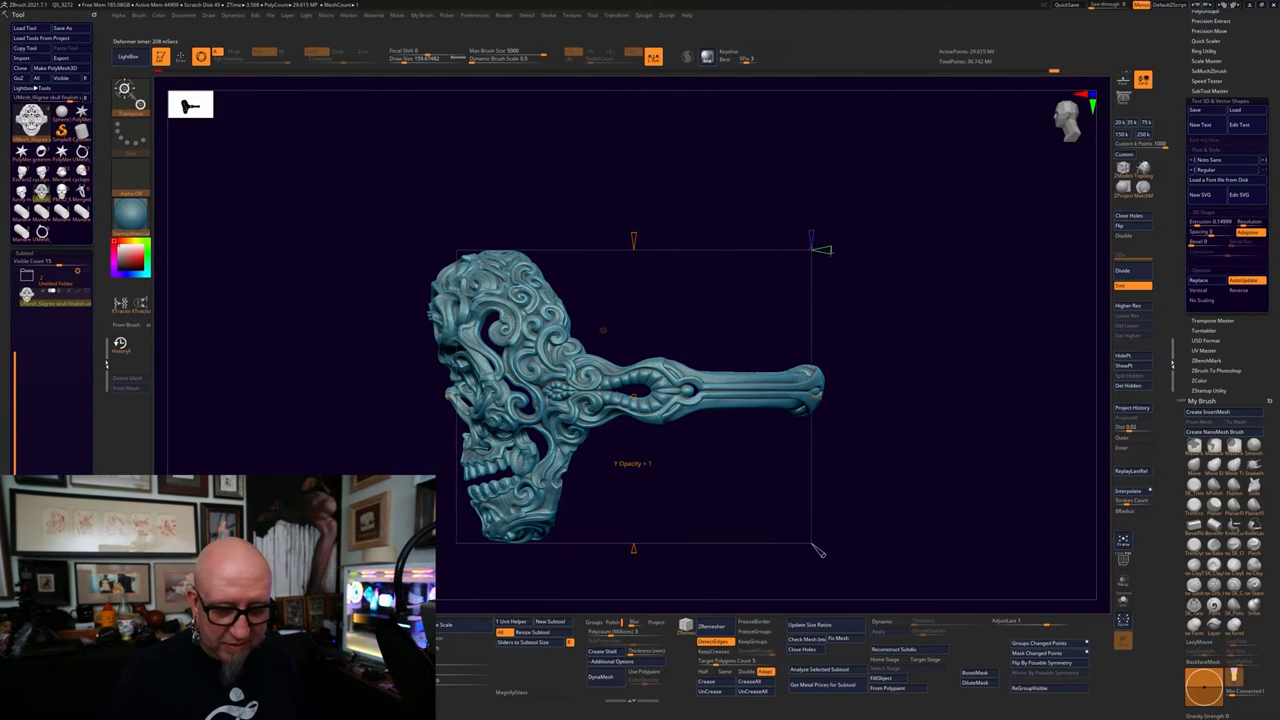
{"action": "left_click_drag", "start_coordinate": [822, 249], "coordinate": [815, 250]}
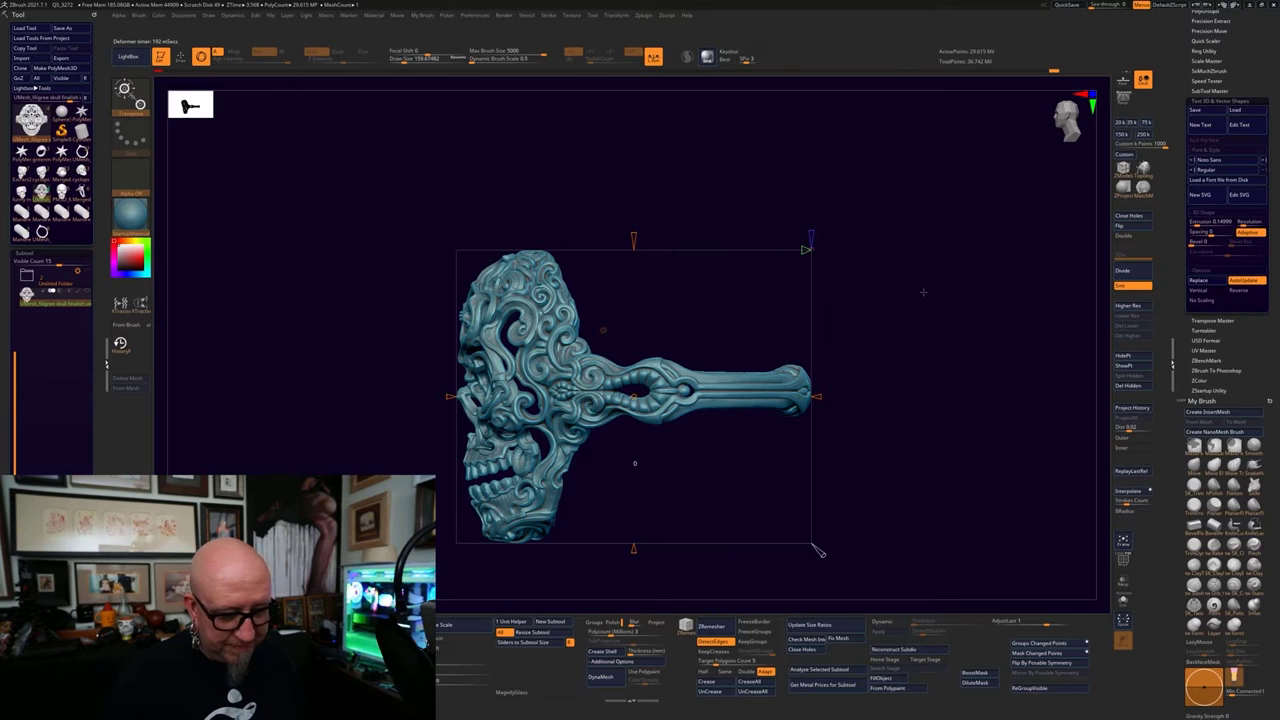
{"action": "mouse_move", "coordinate": [956, 285]}
{"action": "left_mouse_down"}
{"action": "mouse_move", "coordinate": [926, 286]}
{"action": "mouse_move", "coordinate": [910, 312]}
{"action": "mouse_move", "coordinate": [863, 309]}
{"action": "left_mouse_up"}
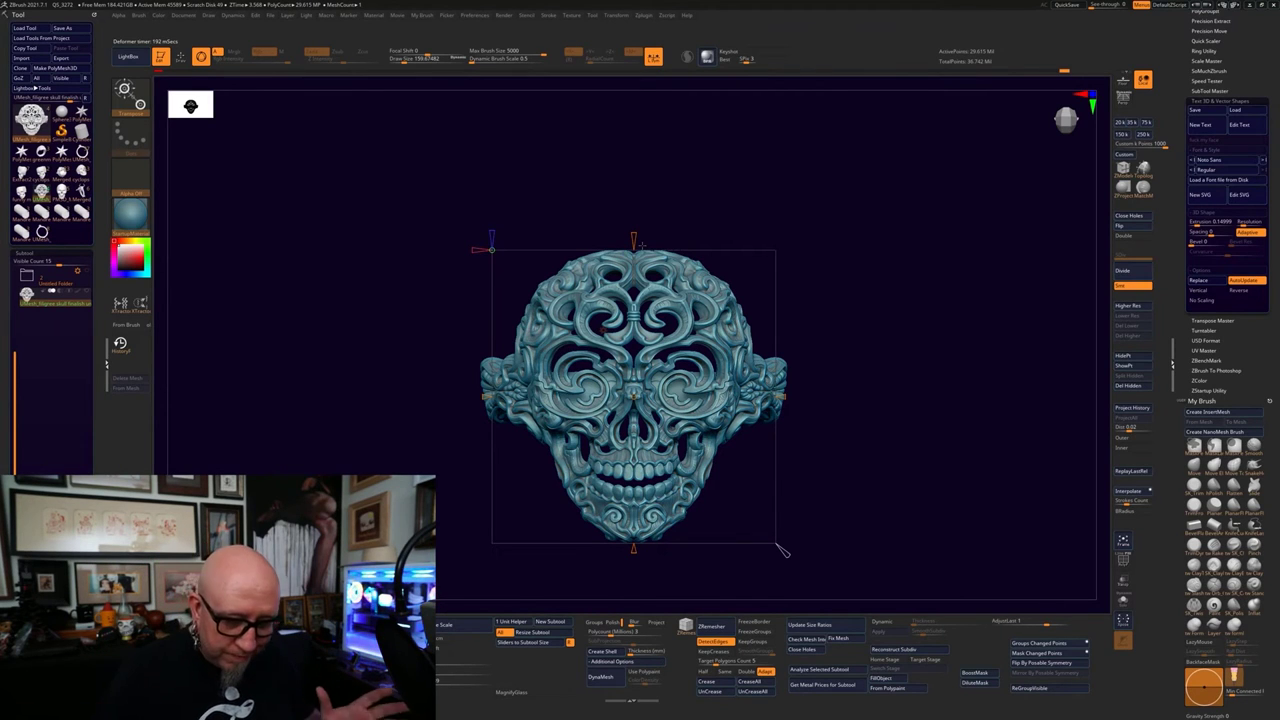
Apply a Twist deformer to twist the skull's upper detail, then view the ring upright front-on
{"action": "left_click", "coordinate": [627, 342]}
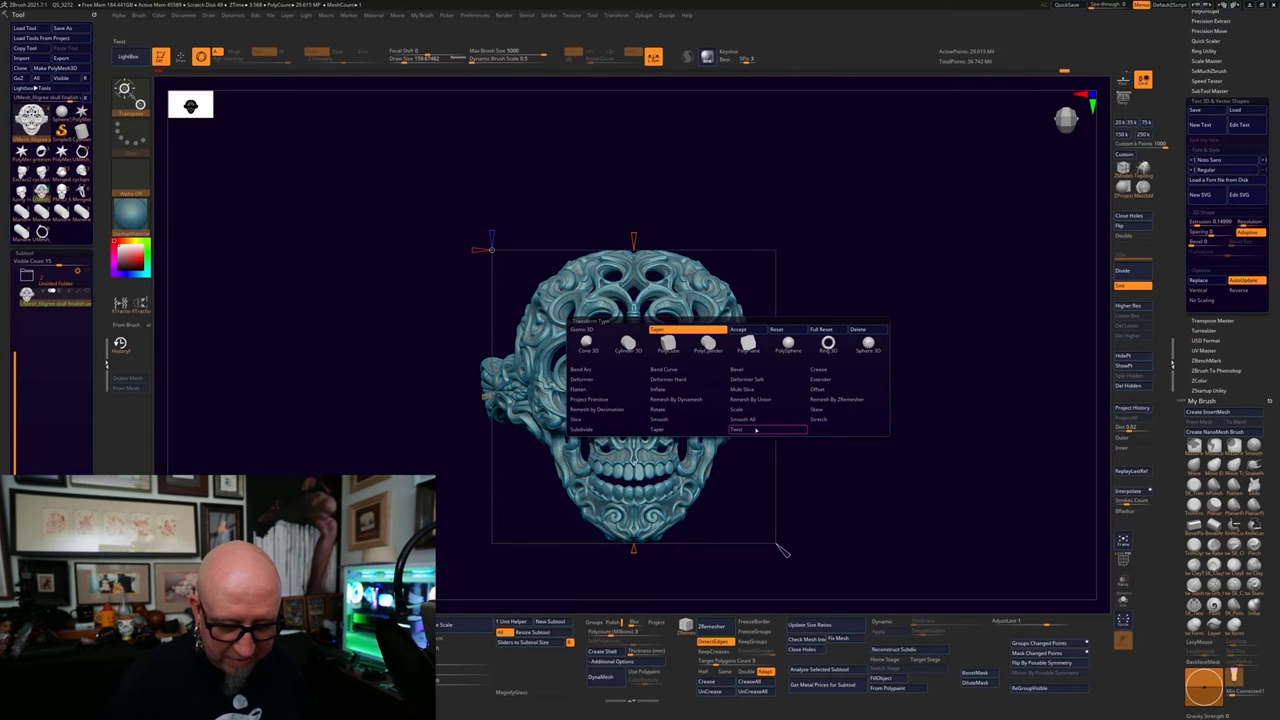
{"action": "left_click", "coordinate": [755, 430]}
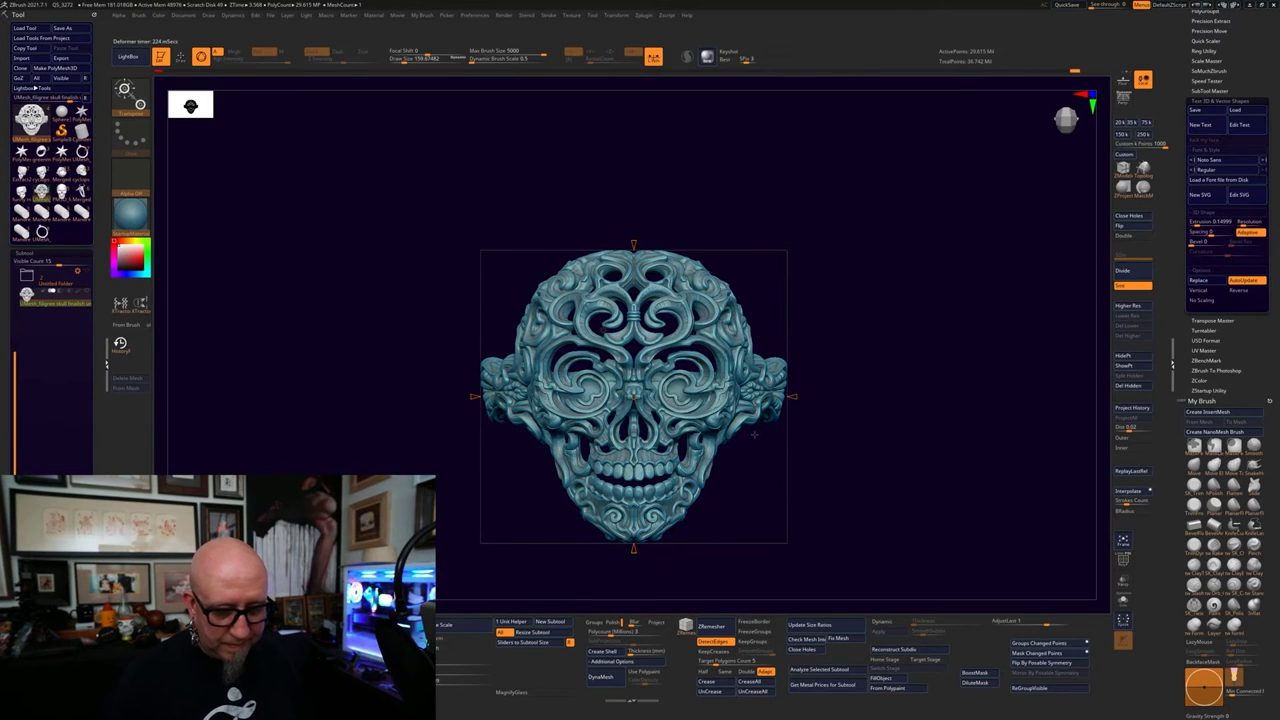
{"action": "left_click_drag", "start_coordinate": [851, 230], "coordinate": [851, 200]}
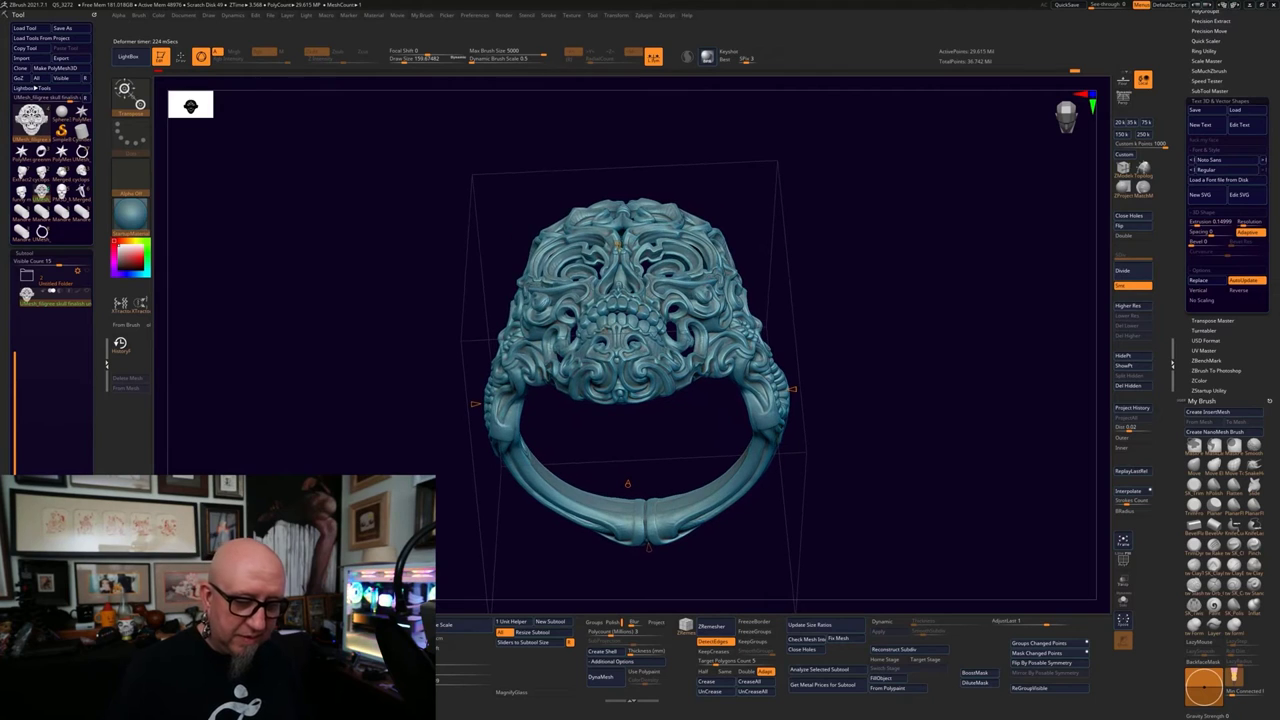
{"action": "mouse_move", "coordinate": [627, 484]}
{"action": "left_mouse_down"}
{"action": "mouse_move", "coordinate": [632, 470]}
{"action": "mouse_move", "coordinate": [690, 484]}
{"action": "mouse_move", "coordinate": [660, 484]}
{"action": "left_mouse_up"}
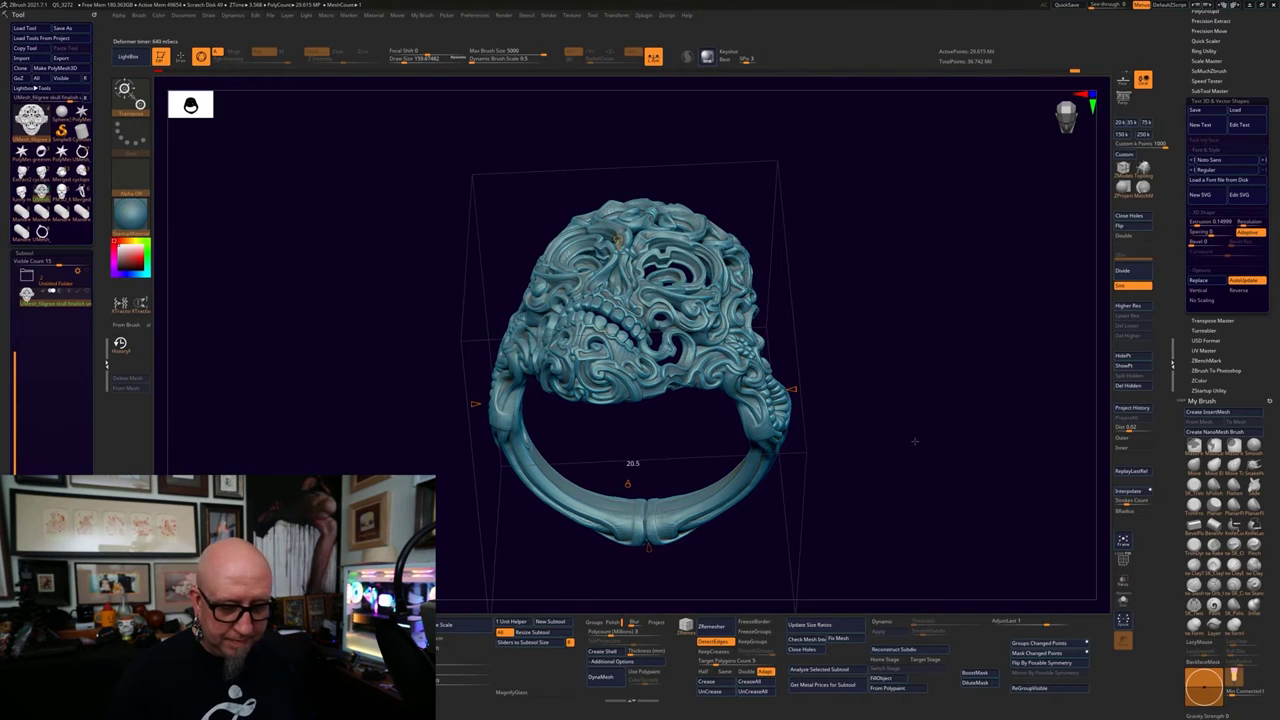
{"action": "mouse_move", "coordinate": [914, 441]}
{"action": "left_mouse_down"}
{"action": "mouse_move", "coordinate": [943, 491]}
{"action": "mouse_move", "coordinate": [891, 502]}
{"action": "mouse_move", "coordinate": [881, 540]}
{"action": "left_mouse_up"}
{"action": "mouse_move", "coordinate": [837, 403]}
{"action": "left_mouse_down"}
{"action": "mouse_move", "coordinate": [844, 565]}
{"action": "mouse_move", "coordinate": [893, 503]}
{"action": "left_mouse_up"}
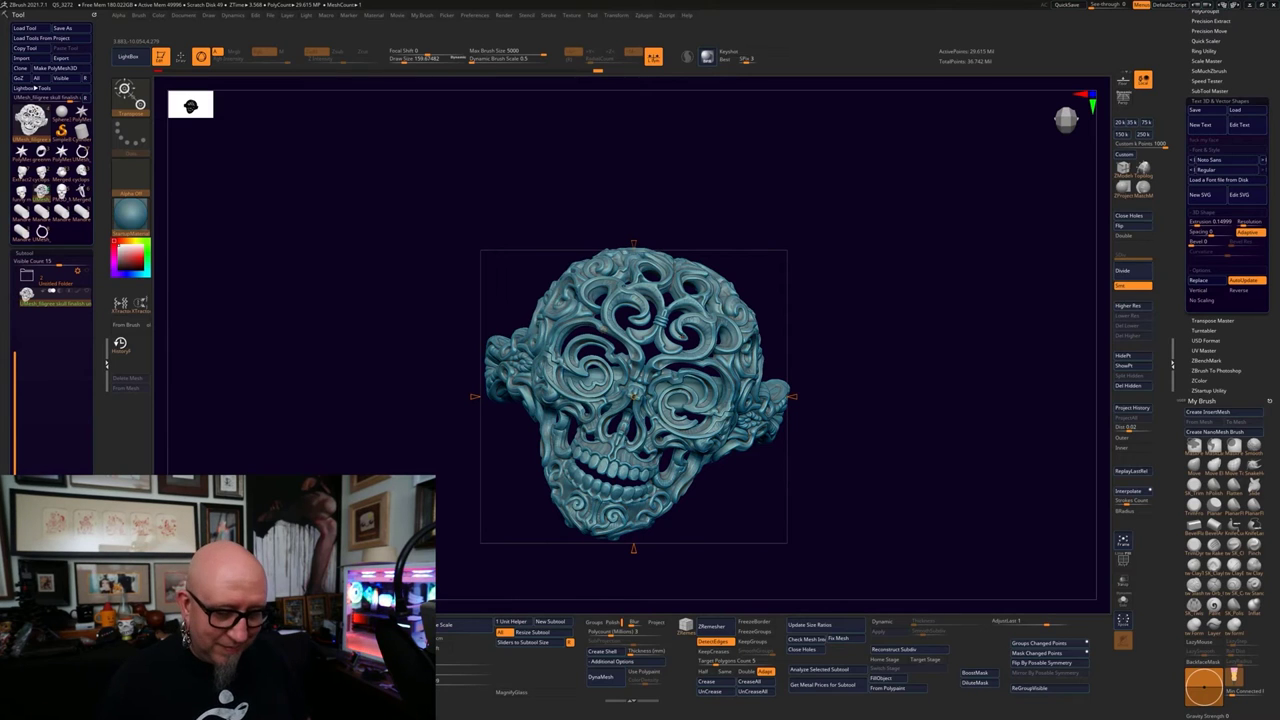
Return to the plain 3D gizmo, reconstruct three lower subdivision levels, and go back to SDiv 6
{"action": "left_click", "coordinate": [603, 329]}
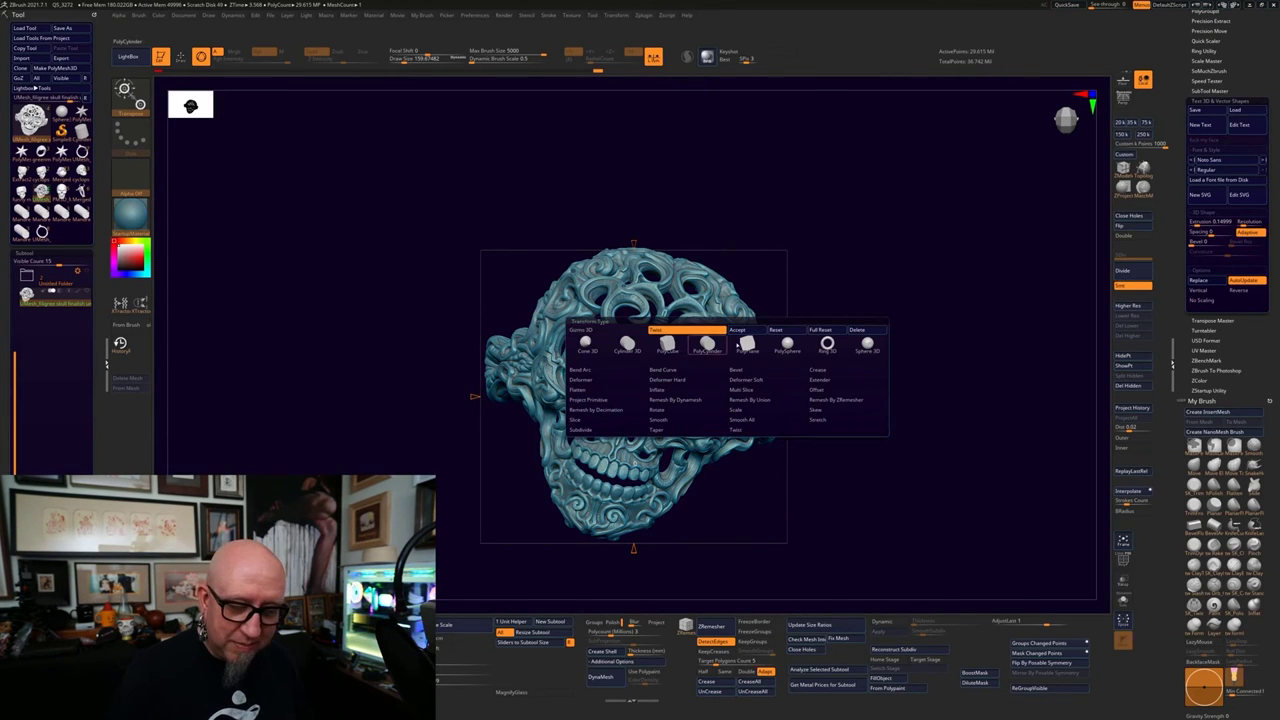
{"action": "left_click", "coordinate": [603, 329]}
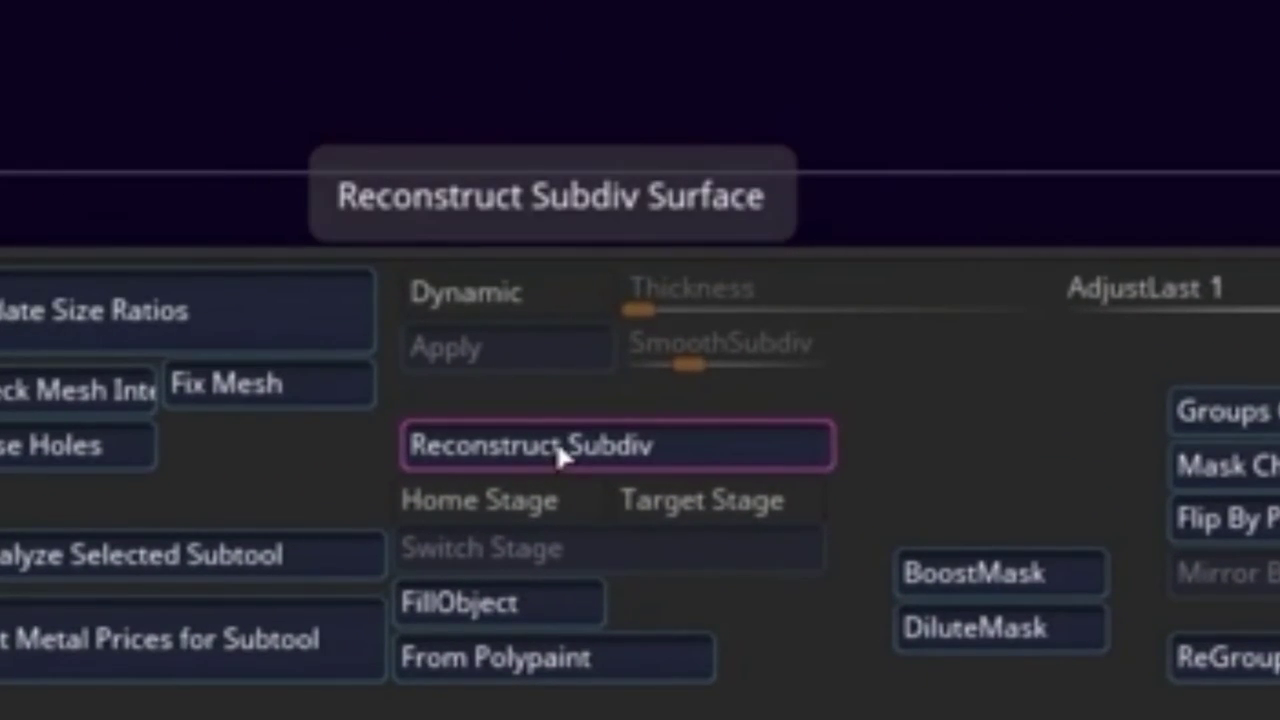
{"action": "left_click", "coordinate": [557, 449]}
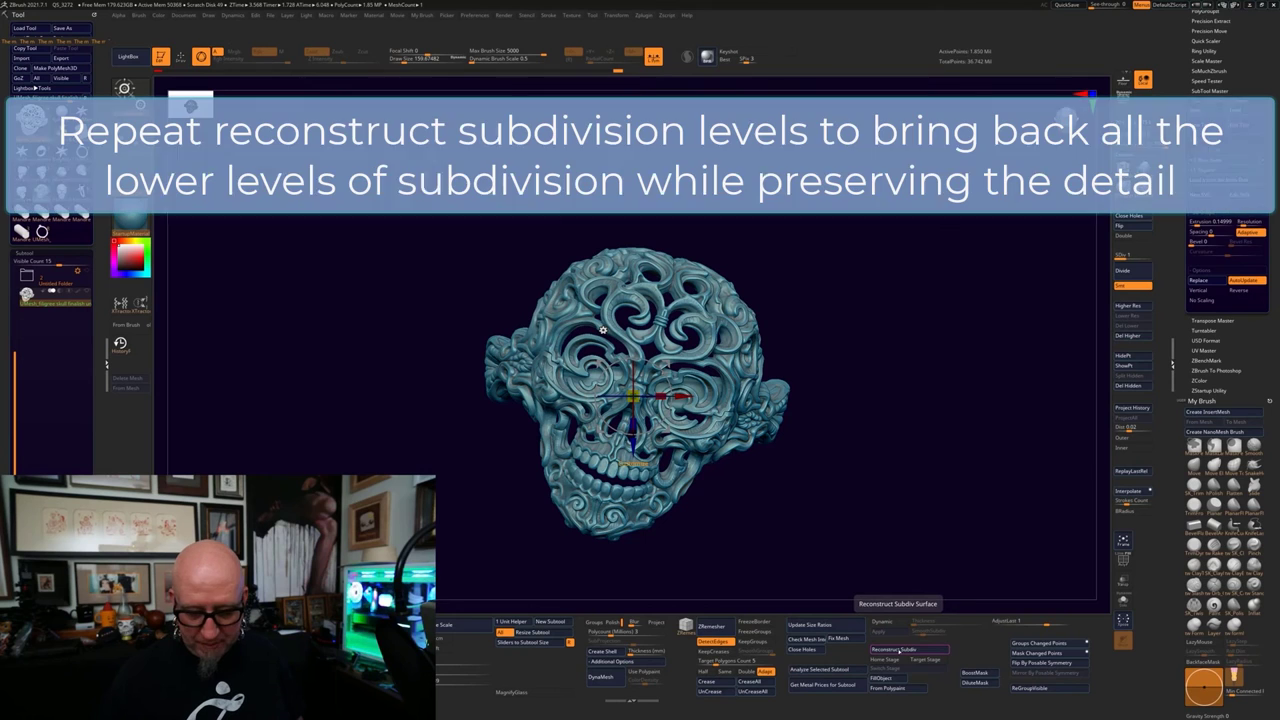
{"action": "left_click", "coordinate": [898, 649]}
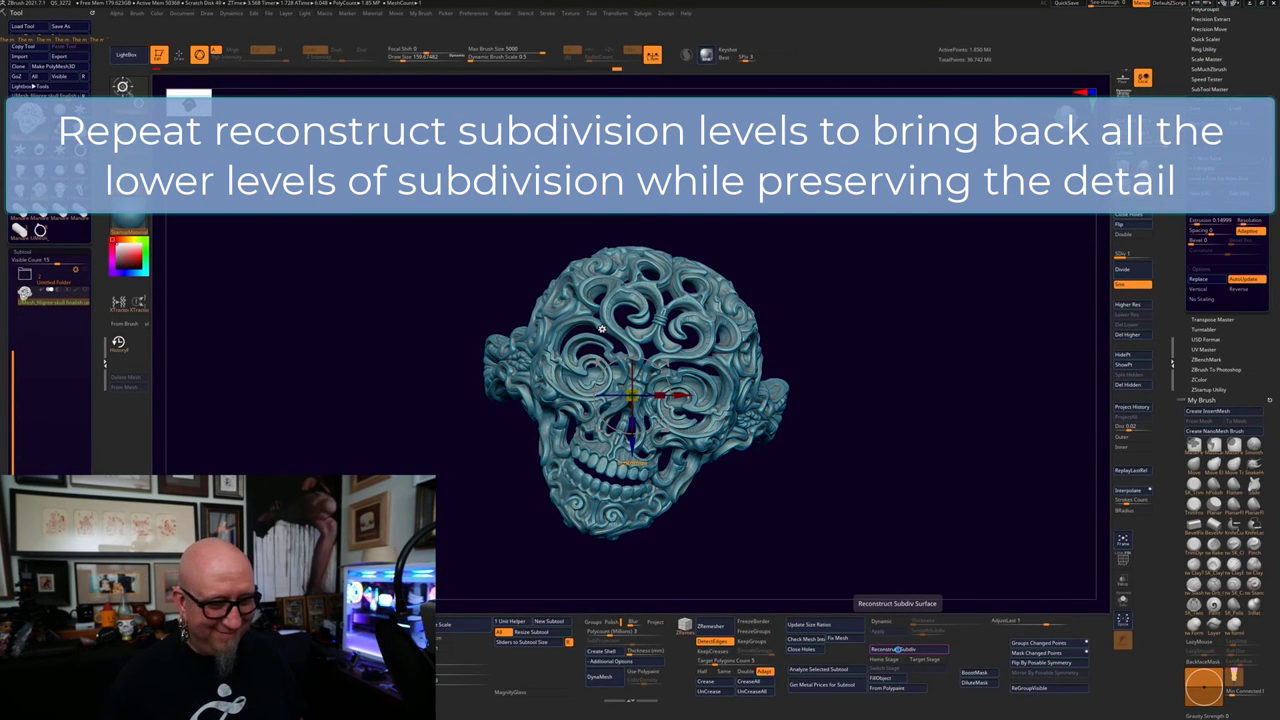
{"action": "left_click", "coordinate": [898, 649]}
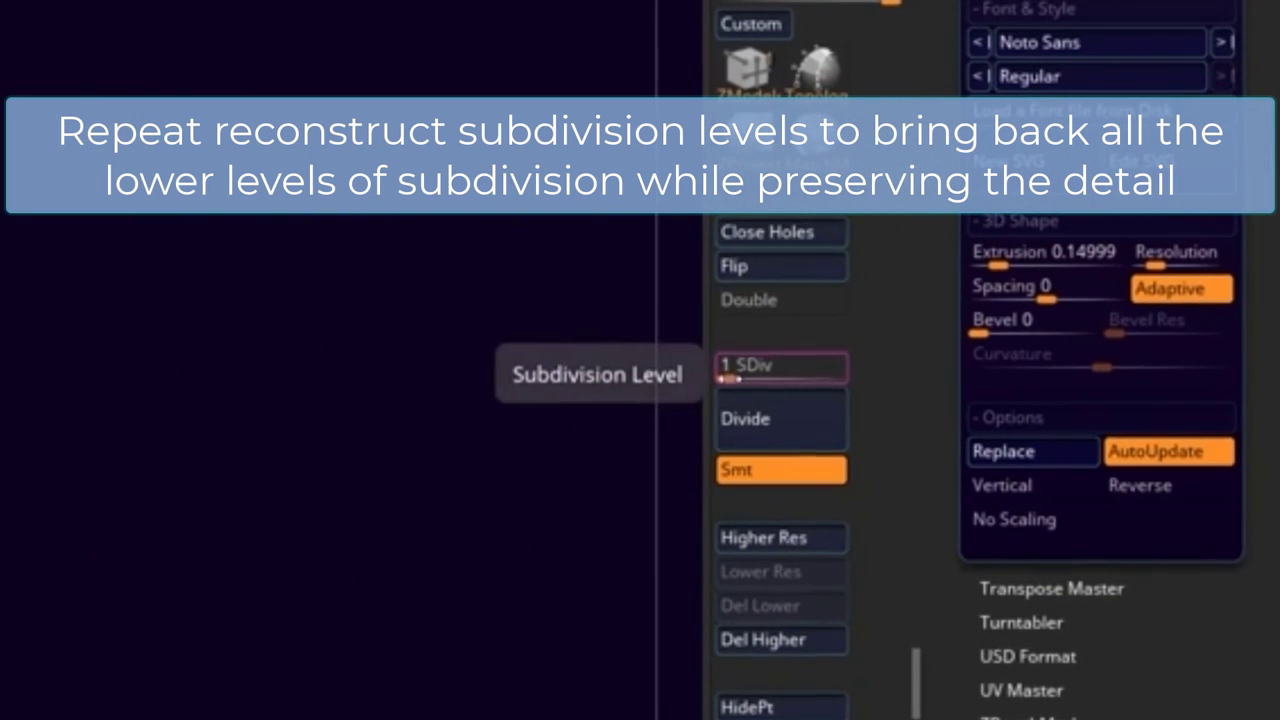
{"action": "left_click_drag", "start_coordinate": [893, 326], "coordinate": [984, 324]}
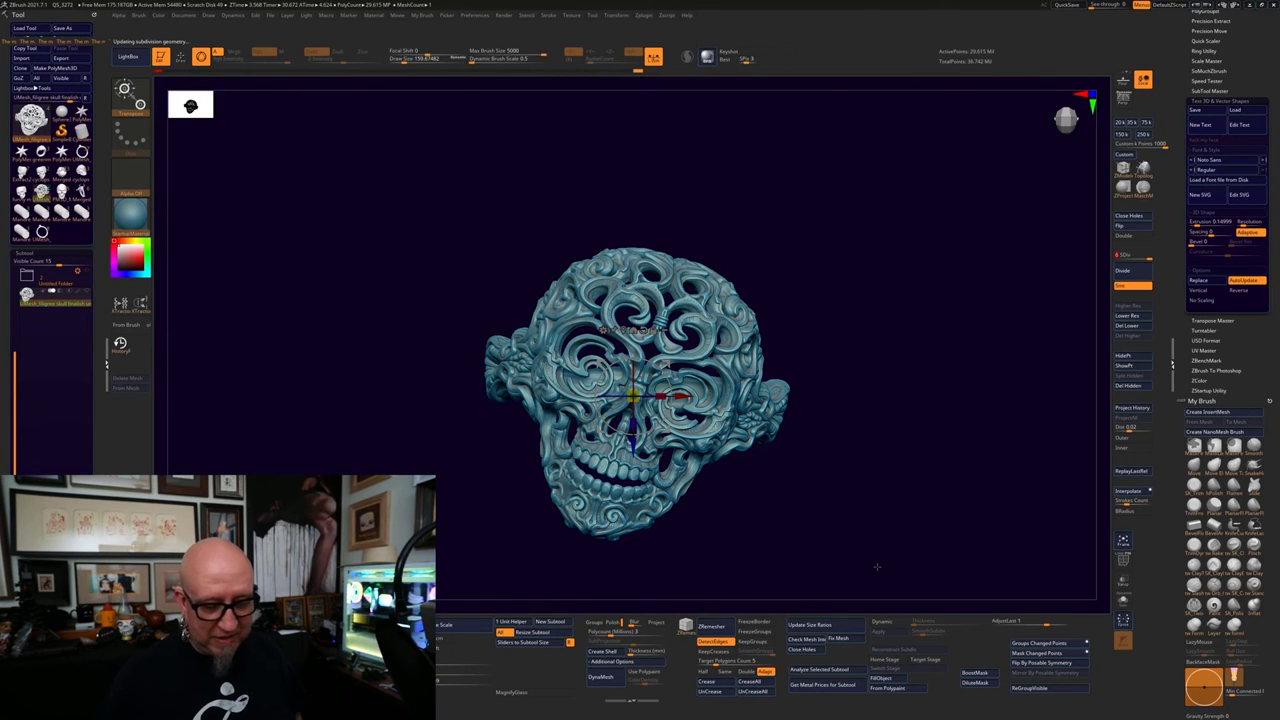
Orbit the skull ring to a tilted view, then to an end-on view of the band
{"action": "left_click_drag", "start_coordinate": [876, 567], "coordinate": [915, 407]}
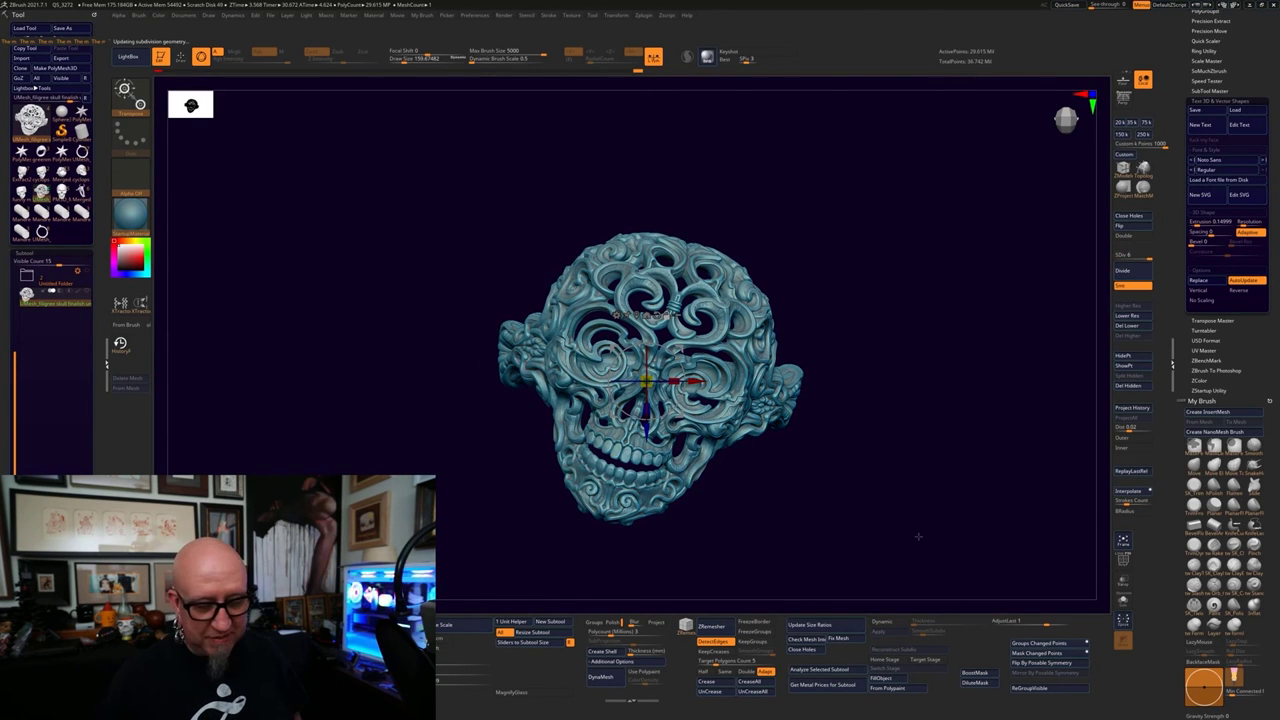
{"action": "mouse_move", "coordinate": [918, 537]}
{"action": "left_mouse_down"}
{"action": "mouse_move", "coordinate": [923, 437]}
{"action": "mouse_move", "coordinate": [934, 451]}
{"action": "mouse_move", "coordinate": [900, 463]}
{"action": "mouse_move", "coordinate": [820, 466]}
{"action": "mouse_move", "coordinate": [857, 451]}
{"action": "mouse_move", "coordinate": [900, 471]}
{"action": "mouse_move", "coordinate": [898, 519]}
{"action": "left_mouse_up"}
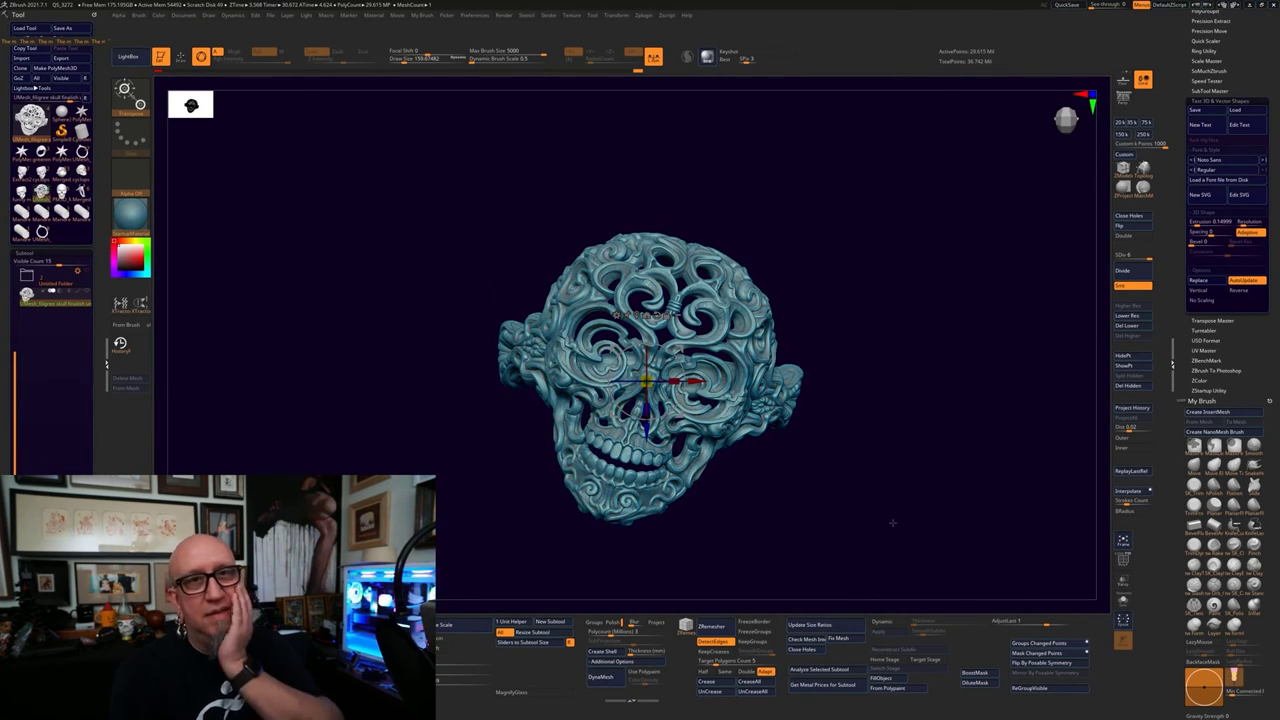